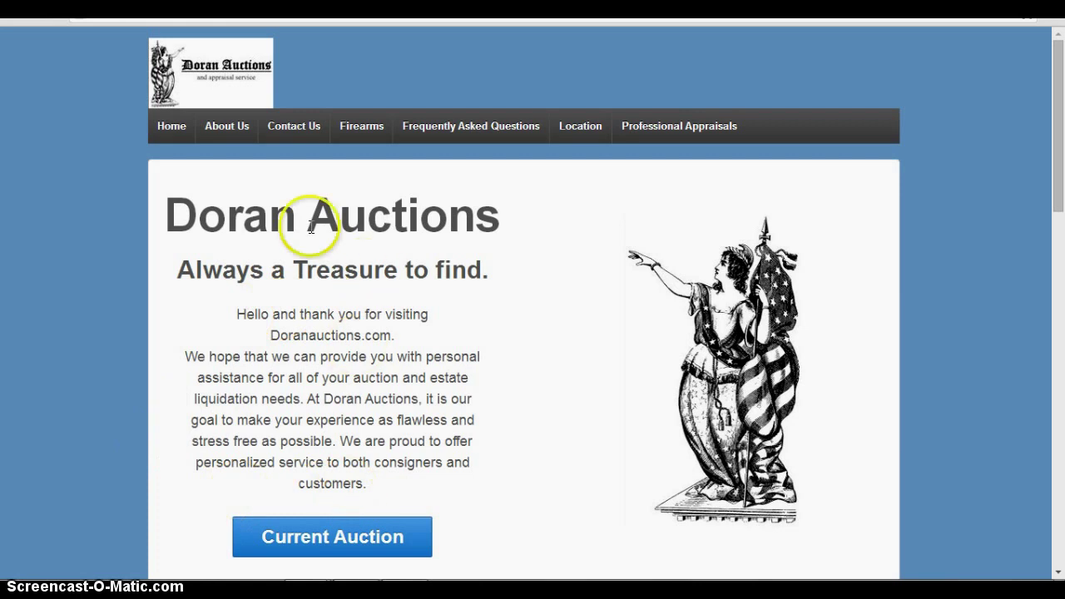
Step: Open the current Furniture/collectible Auction page from the Doran Auctions home page
left_click(334, 539)
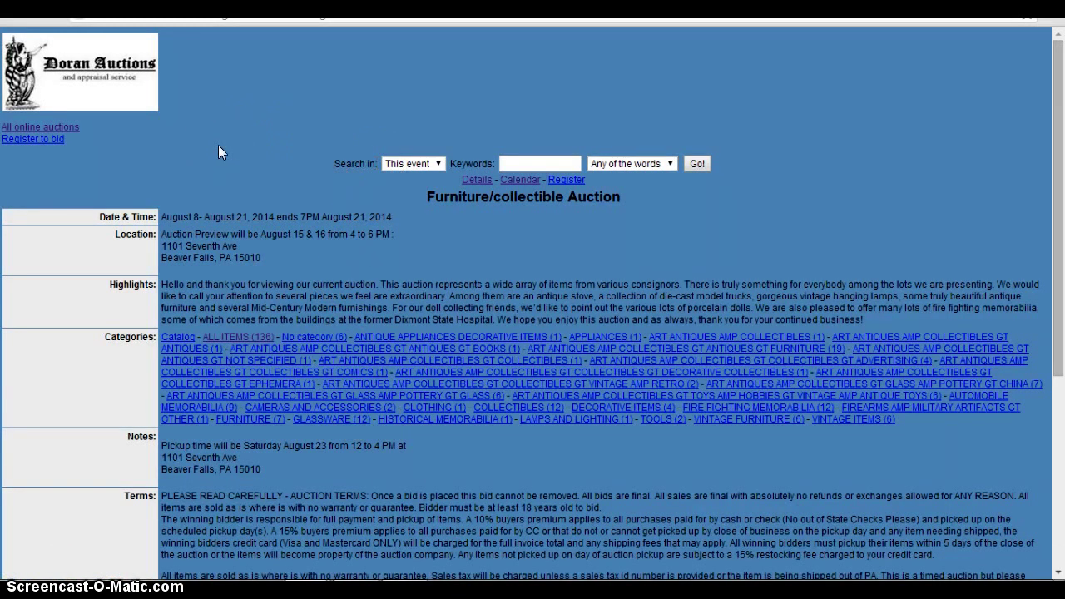
Step: Open the bidder registration form, scroll through it without filling it in, and exit full screen
left_click(27, 142)
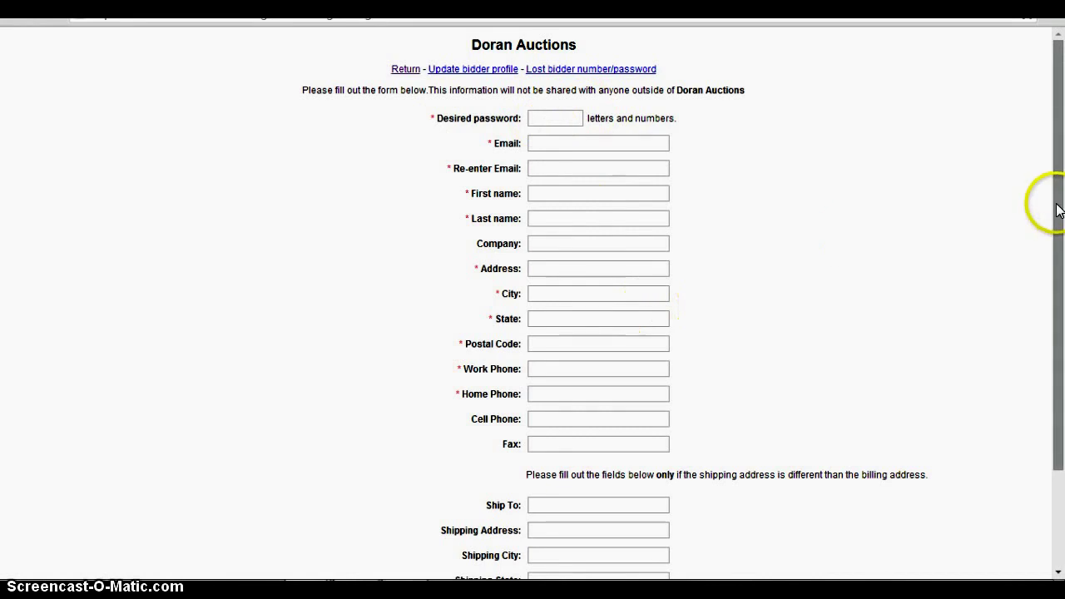
mouse_move(1050, 209)
left_mouse_down()
mouse_move(1046, 327)
mouse_move(1036, 221)
left_mouse_up()
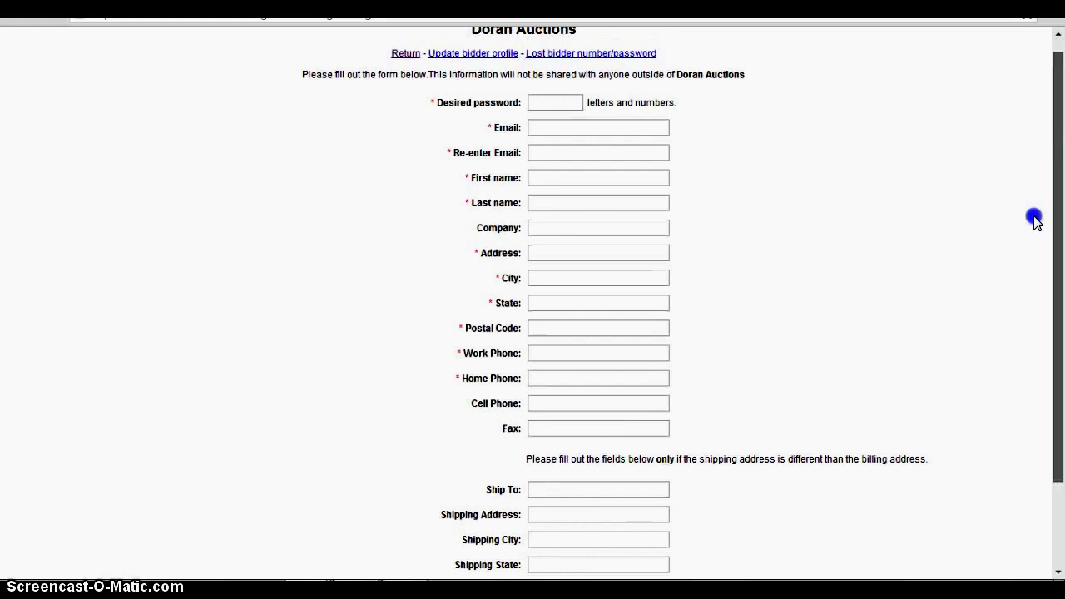
mouse_move(1036, 221)
left_mouse_down()
mouse_move(1032, 197)
mouse_move(1059, 312)
mouse_move(1040, 204)
left_mouse_up()
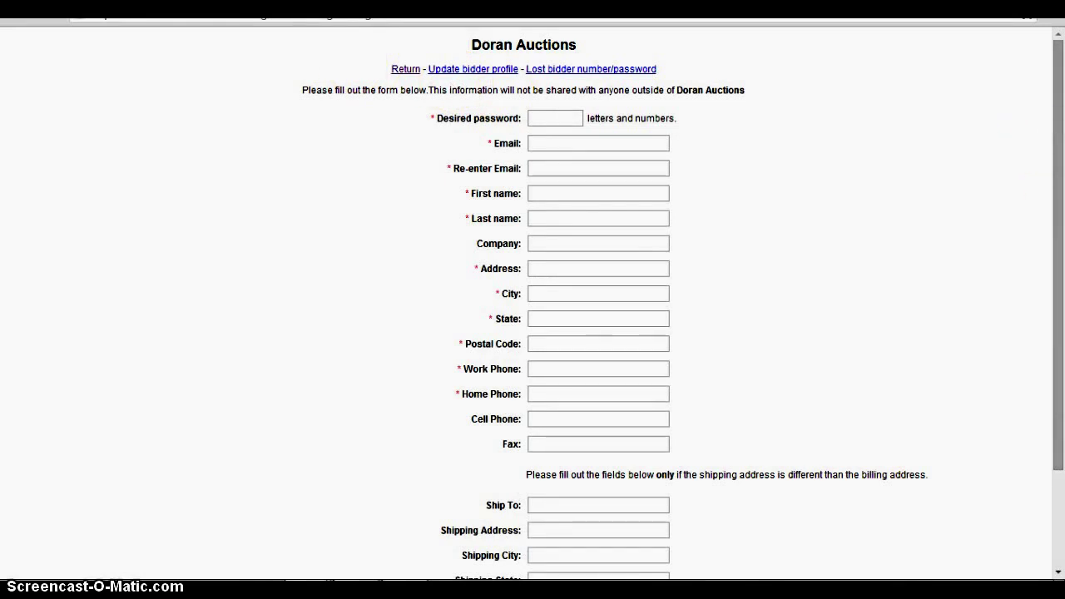
left_click(363, 90)
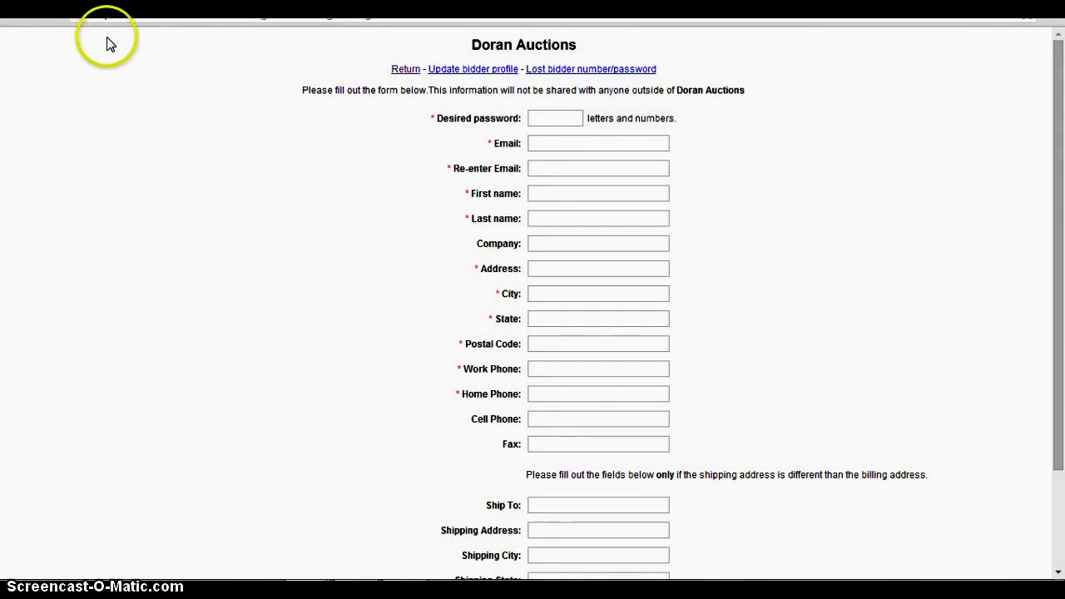
key("F11")
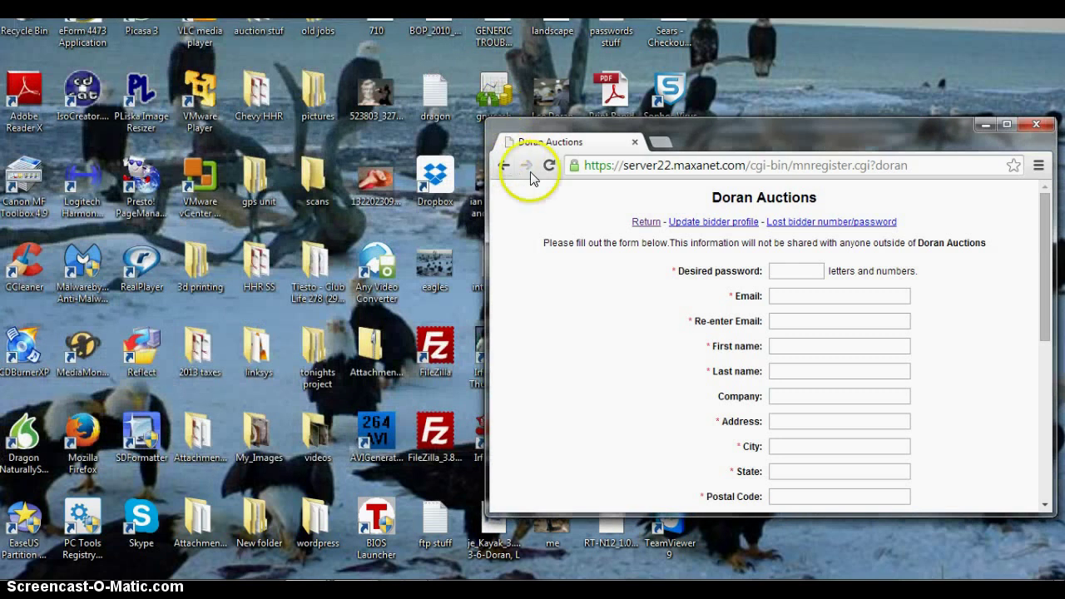
Step: Return to the auction page, maximize the window, and list all 136 items starting at the Antique Gas Stove
left_click(503, 165)
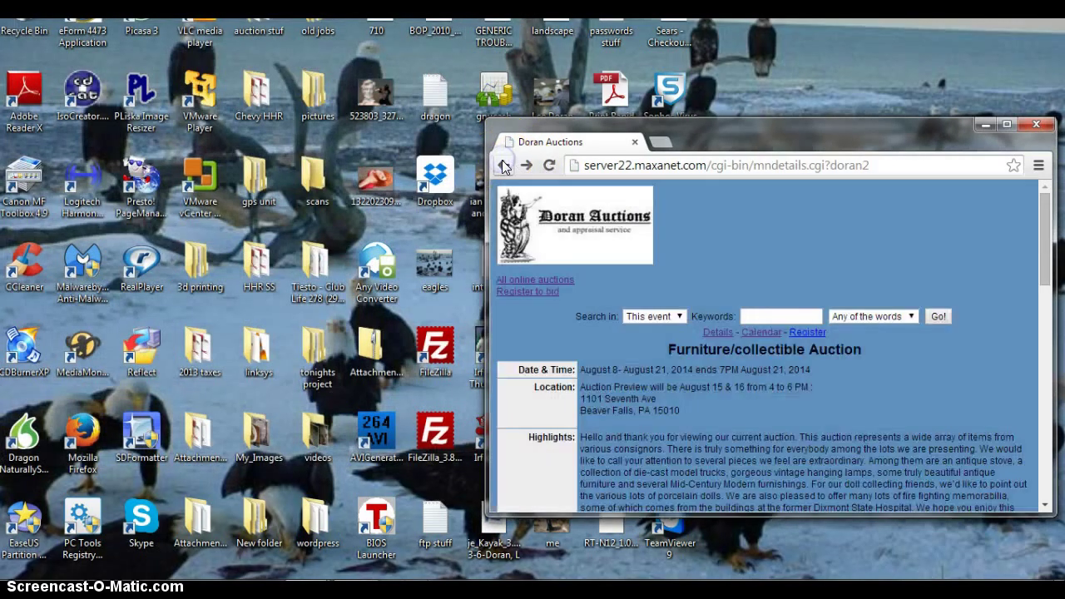
left_click(1007, 124)
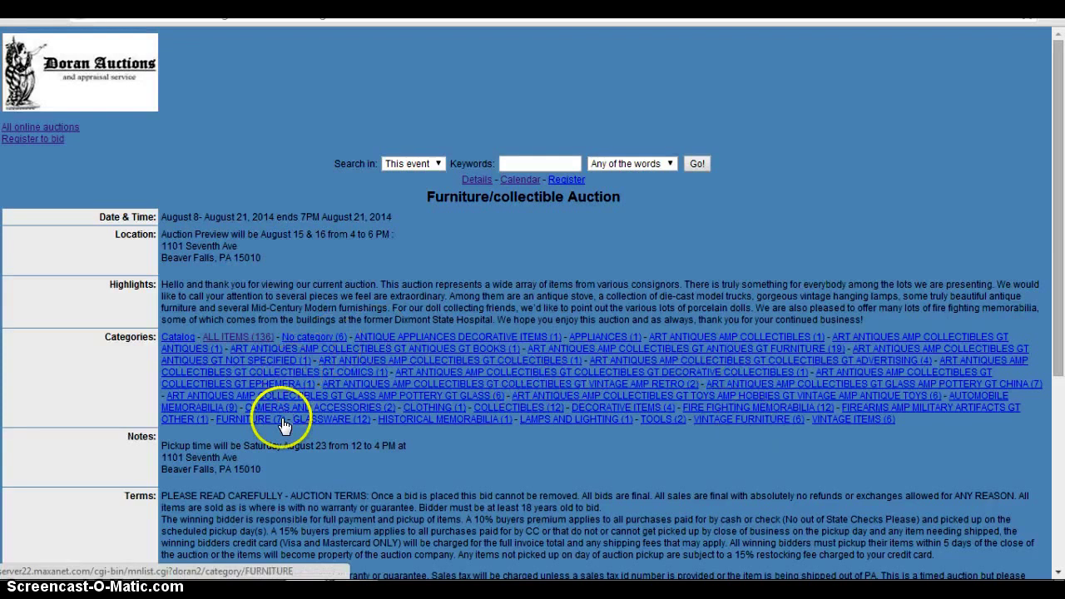
left_click(248, 338)
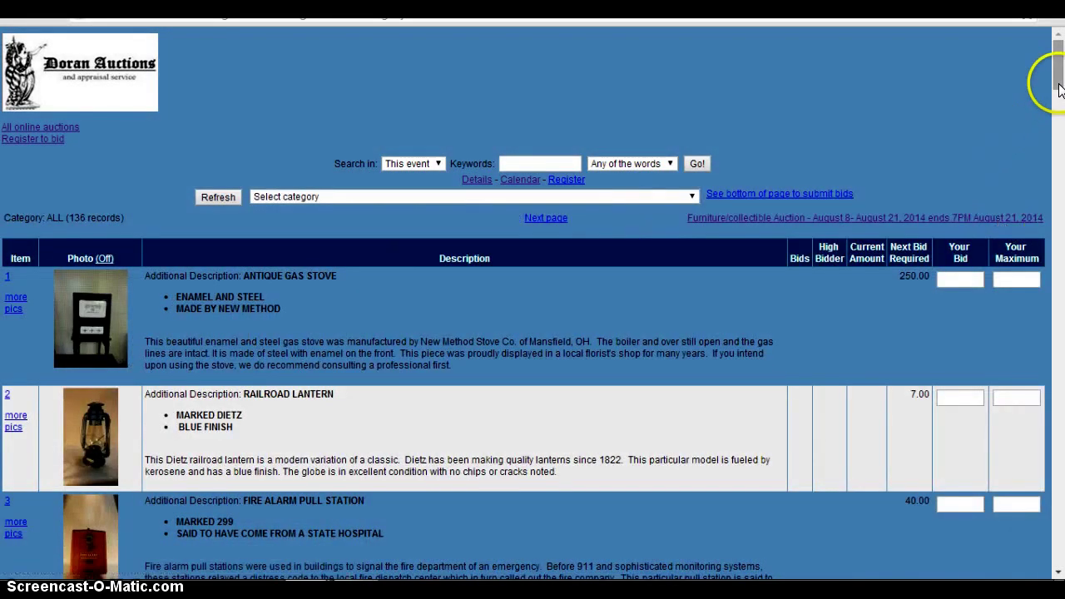
scroll(1055, 87, "down", 2)
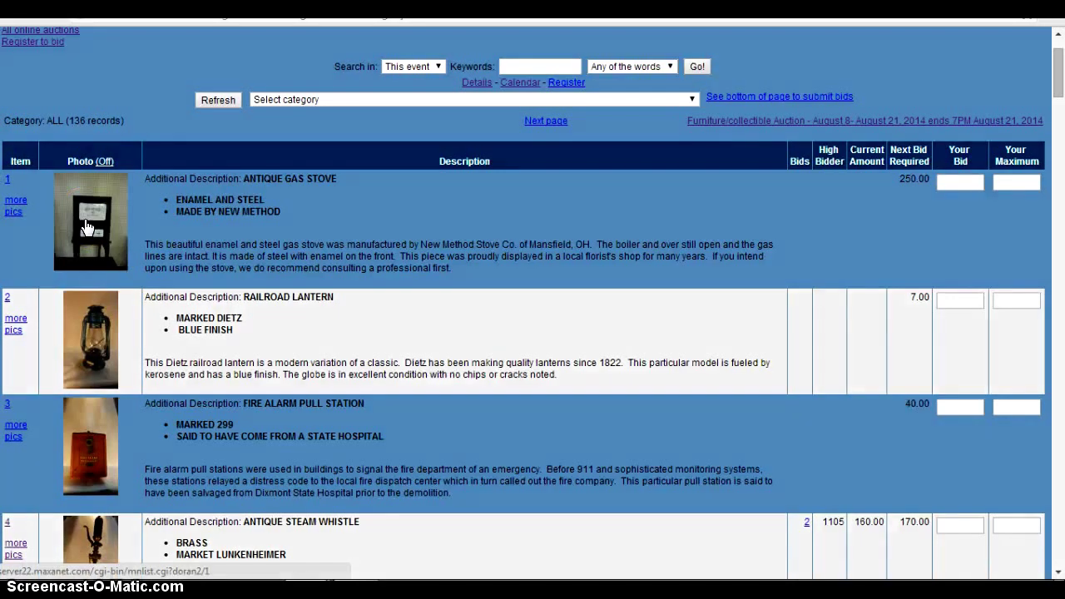
Step: Open lot 1, the Antique Gas Stove, and view its second, sixth, fourth and other photos
left_click(86, 226)
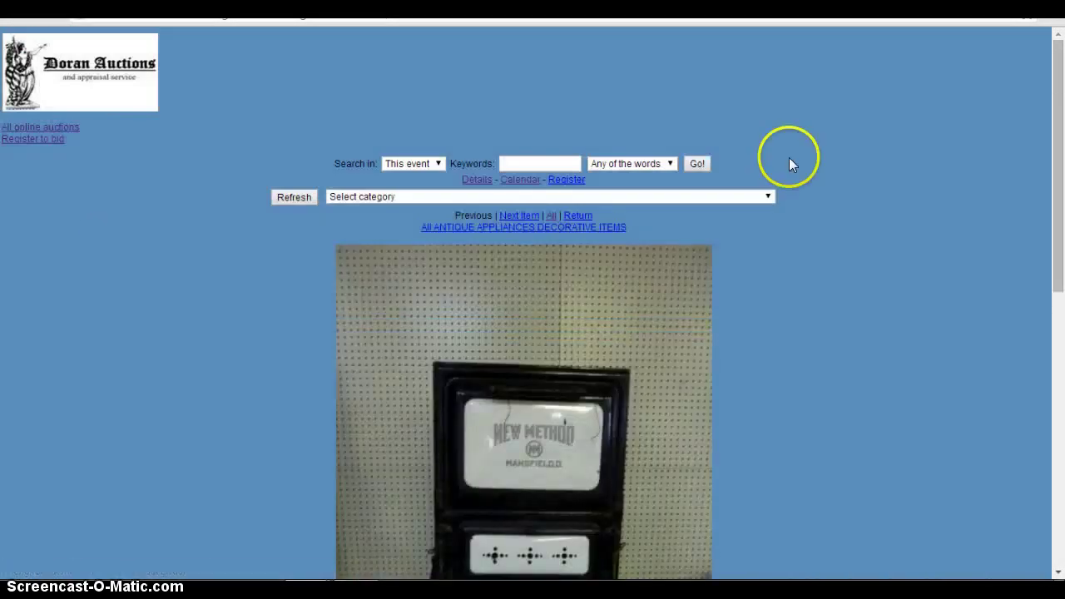
left_click_drag(1058, 142, 1059, 286)
left_click(350, 489)
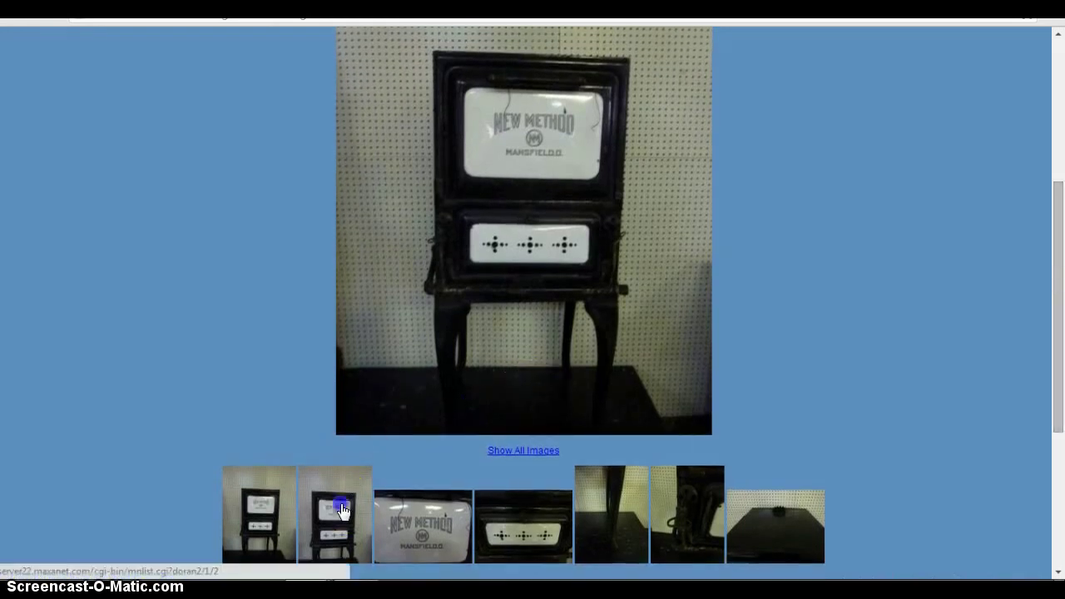
left_click_drag(1054, 219, 1056, 397)
left_click(672, 440)
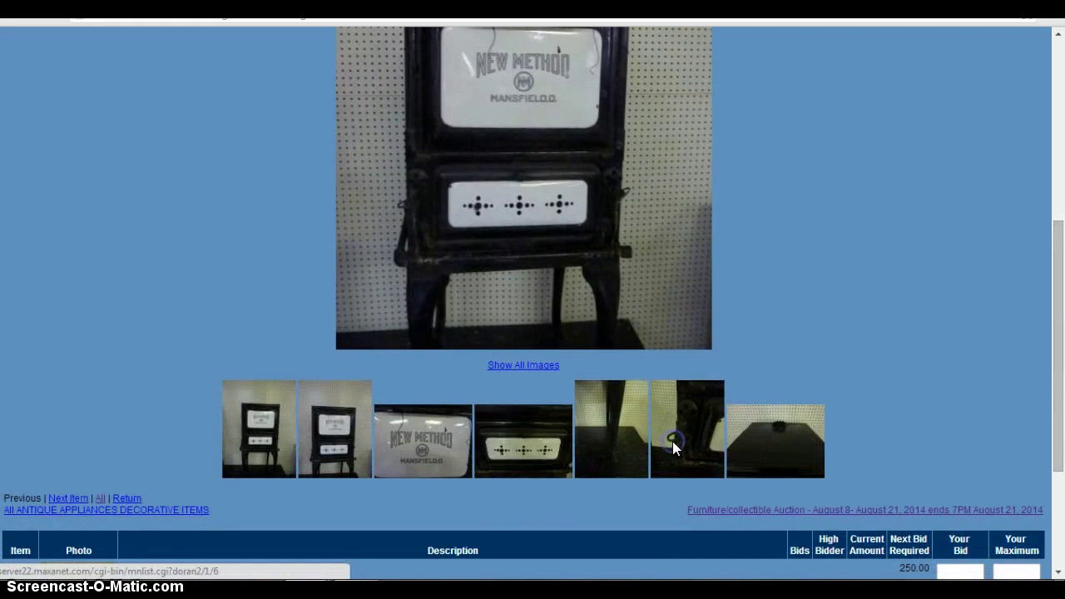
left_click_drag(1057, 214, 1057, 355)
left_click(539, 506)
left_click_drag(1055, 310, 1060, 513)
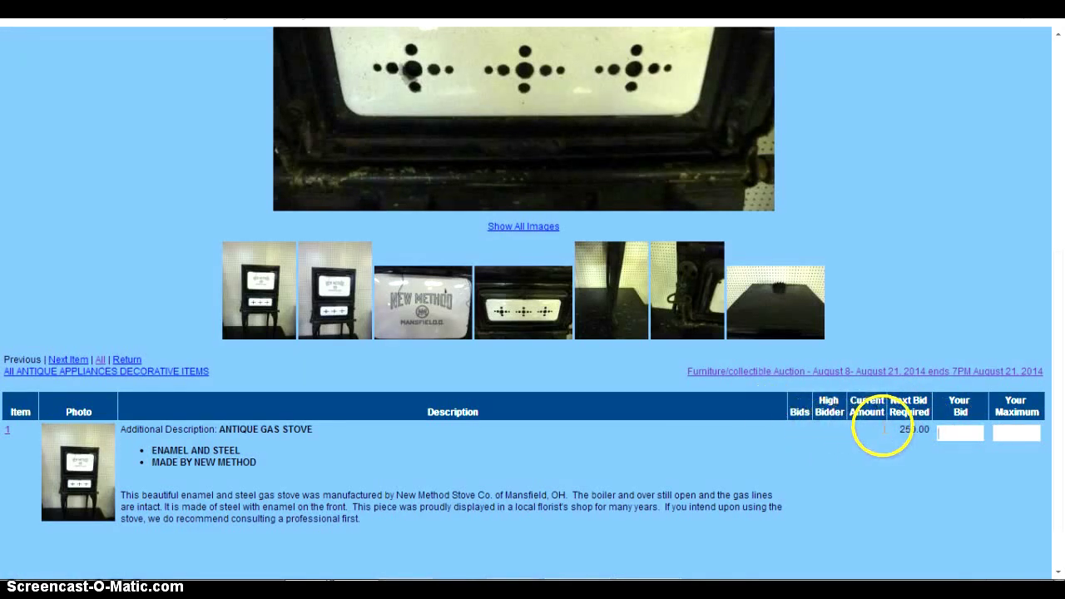
left_click(127, 359)
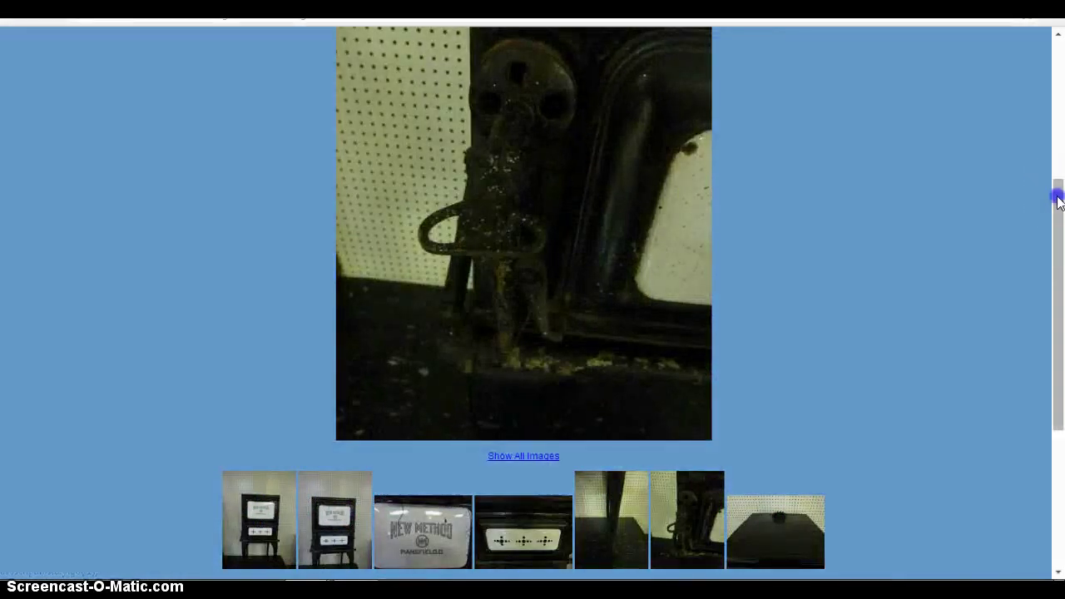
Step: Navigate back to the all-items listing and maximize the browser window
left_click(1030, 12)
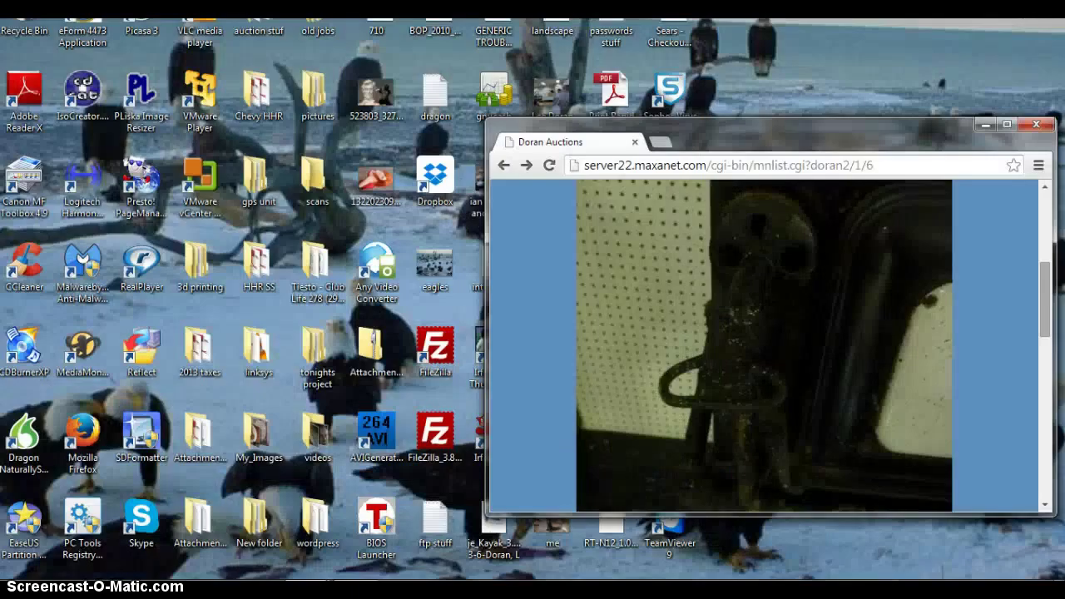
left_click(505, 164)
left_click(501, 166)
left_click(502, 167)
left_click(526, 165)
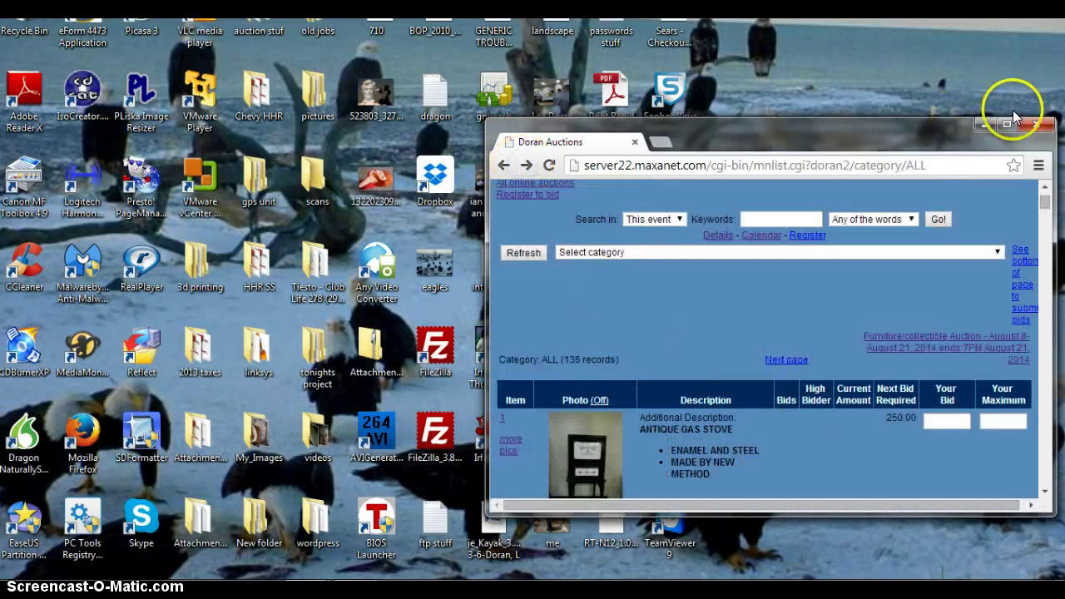
left_click(1006, 123)
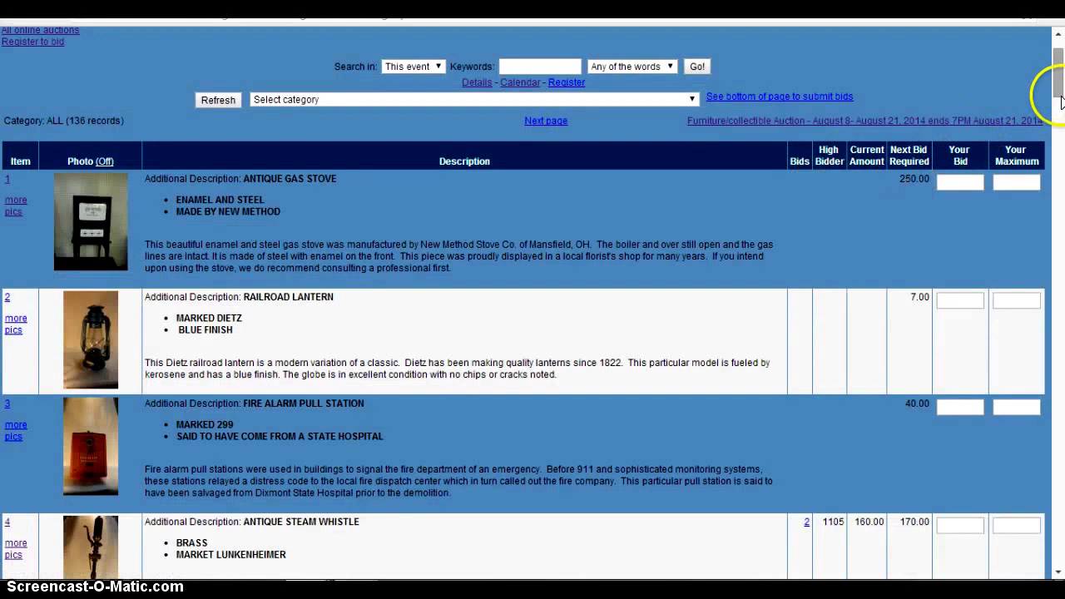
scroll(1050, 83, "down", 3)
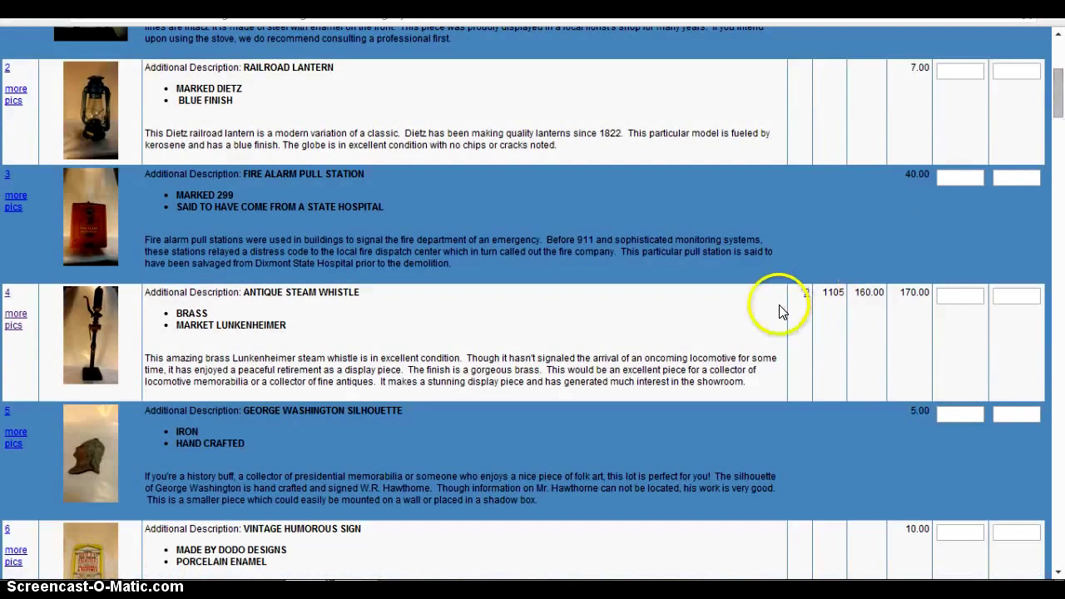
Step: Highlight lot 4's 160.00 current amount, 170.00 next bid required and high bidder number
left_click_drag(862, 294, 884, 292)
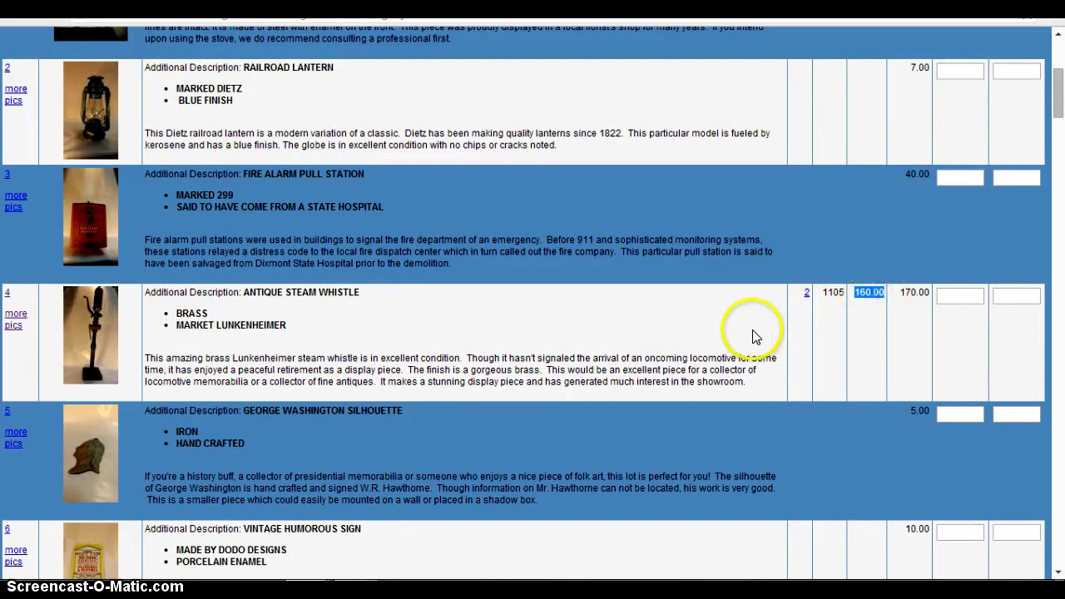
left_click_drag(899, 292, 927, 290)
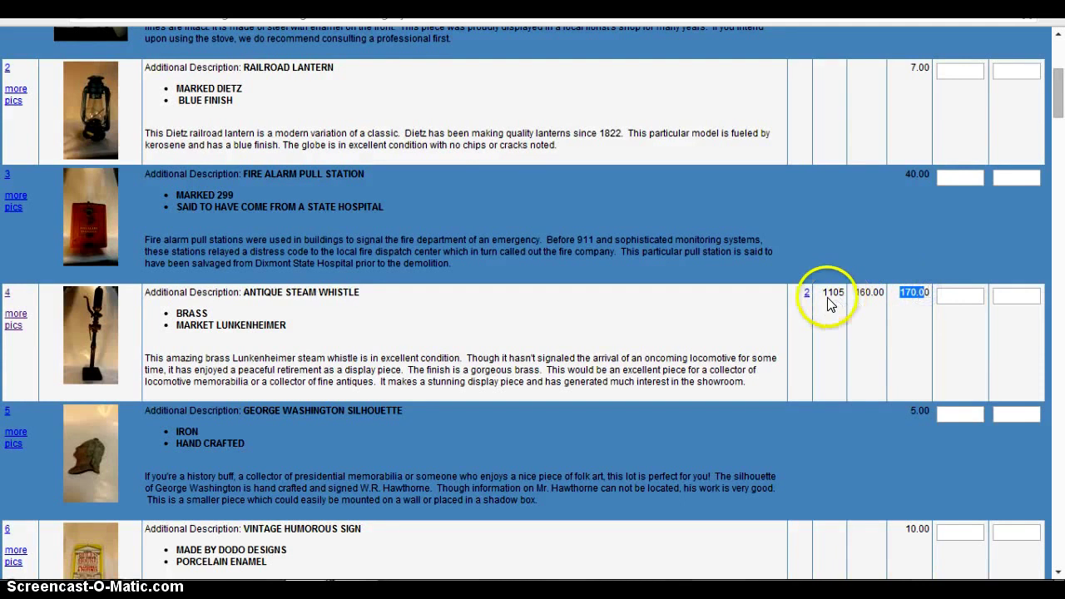
left_click_drag(832, 293, 843, 293)
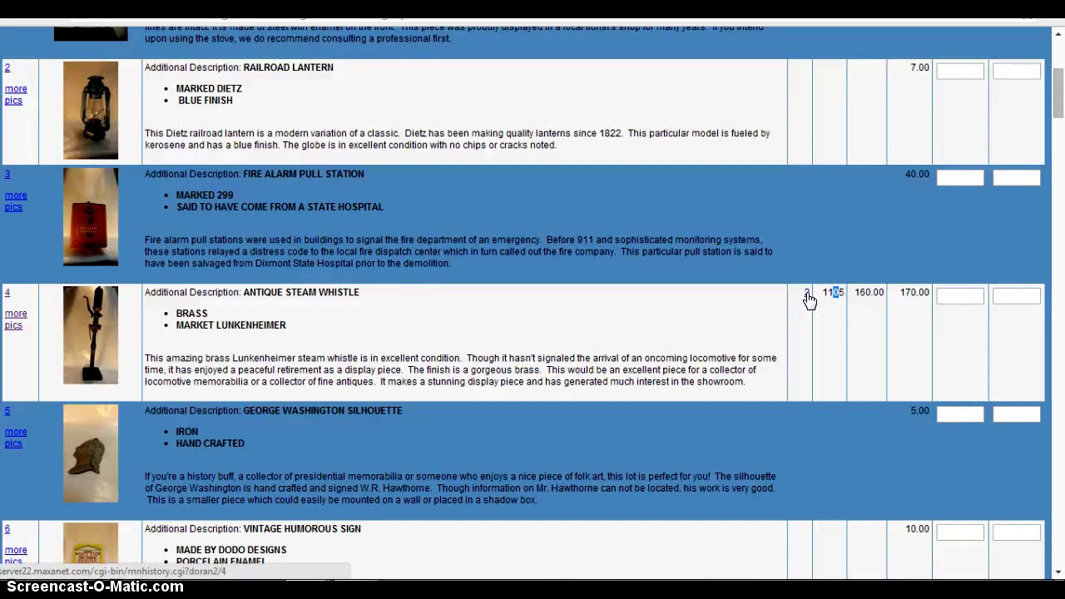
left_click_drag(1055, 84, 1055, 68)
Step: Enter a 250 bid on lot 1, the Antique Gas Stove
left_click(957, 147)
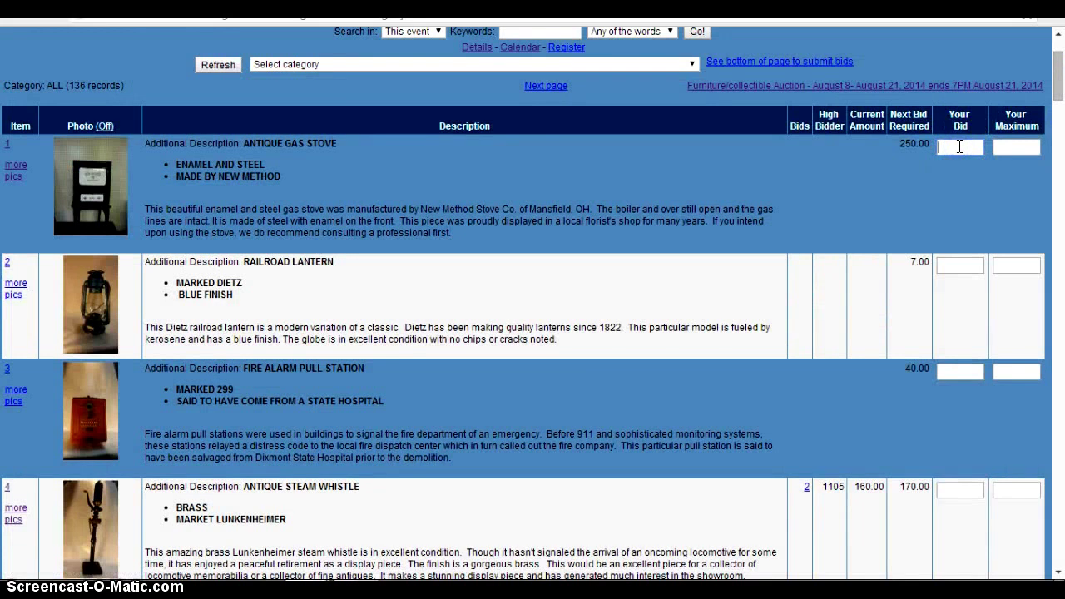
type("250")
left_click(914, 159)
Step: Set lot 1's maximum bid to 300.00, correcting the first entry, and scroll down the listing
left_click(1012, 148)
type("3")
left_click(1062, 139)
key("BackSpace")
key("BackSpace")
key("BackSpace")
key("BackSpace")
key("BackSpace")
left_click(1029, 145)
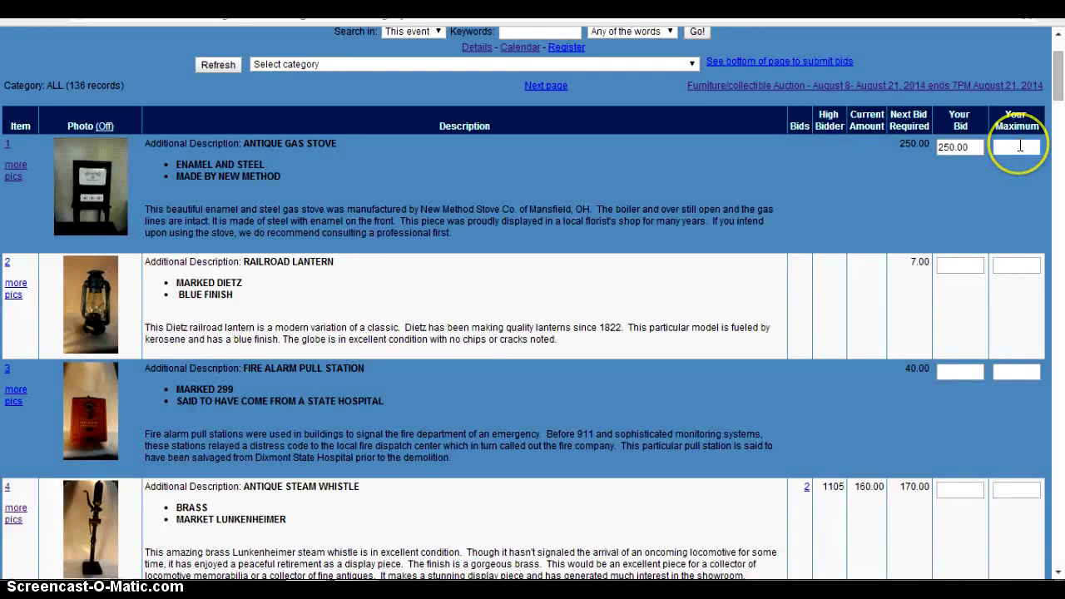
type("300")
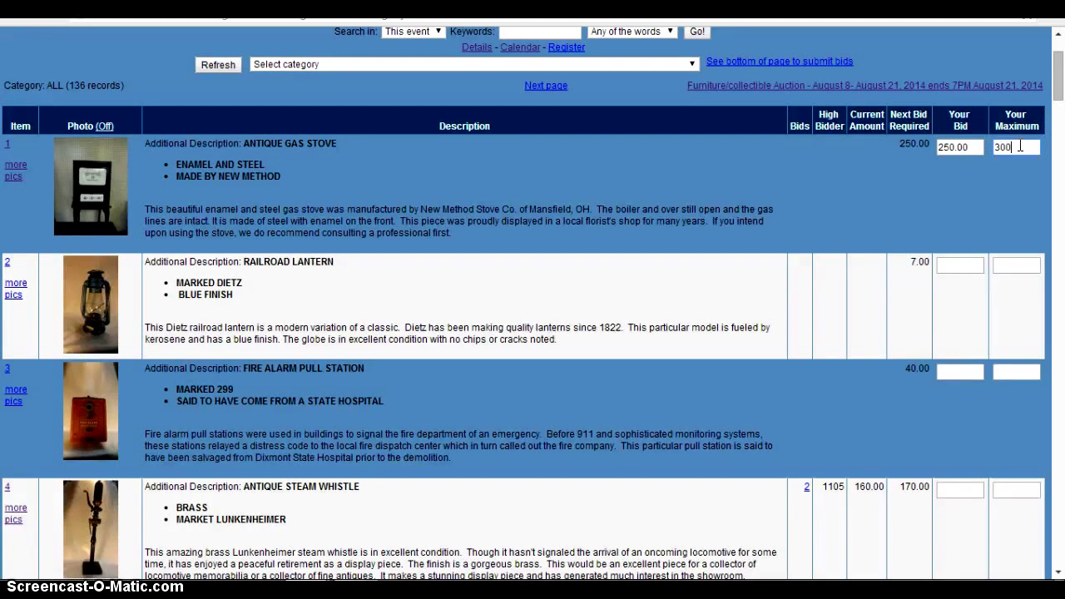
type(".00")
left_click(1058, 53)
left_click_drag(1059, 79, 1056, 553)
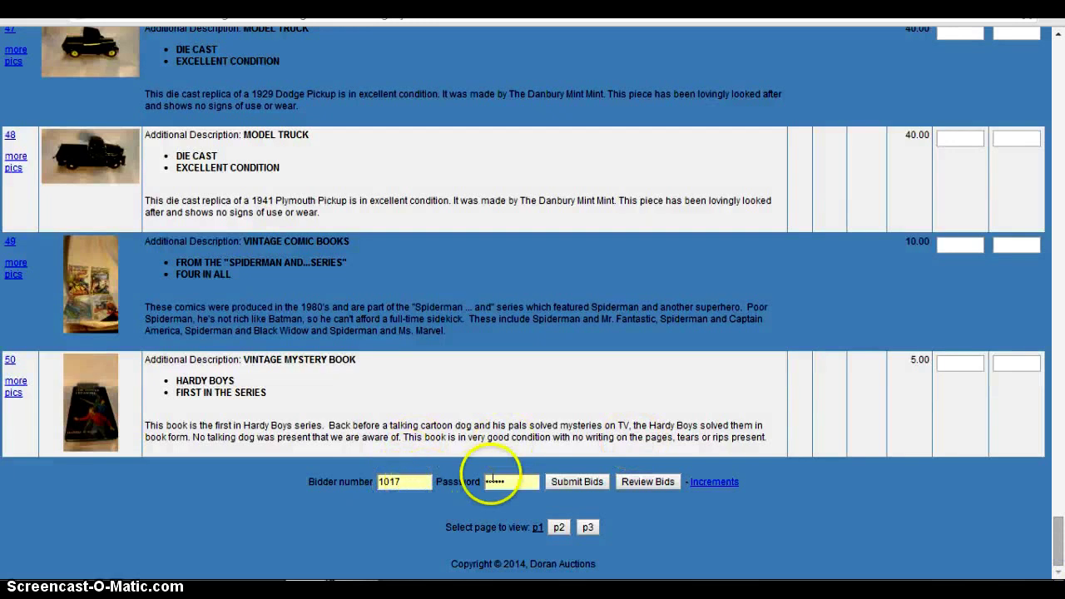
Step: Submit the bids, agree to the terms and conditions, and continue to the bidder-number error page
left_click(577, 481)
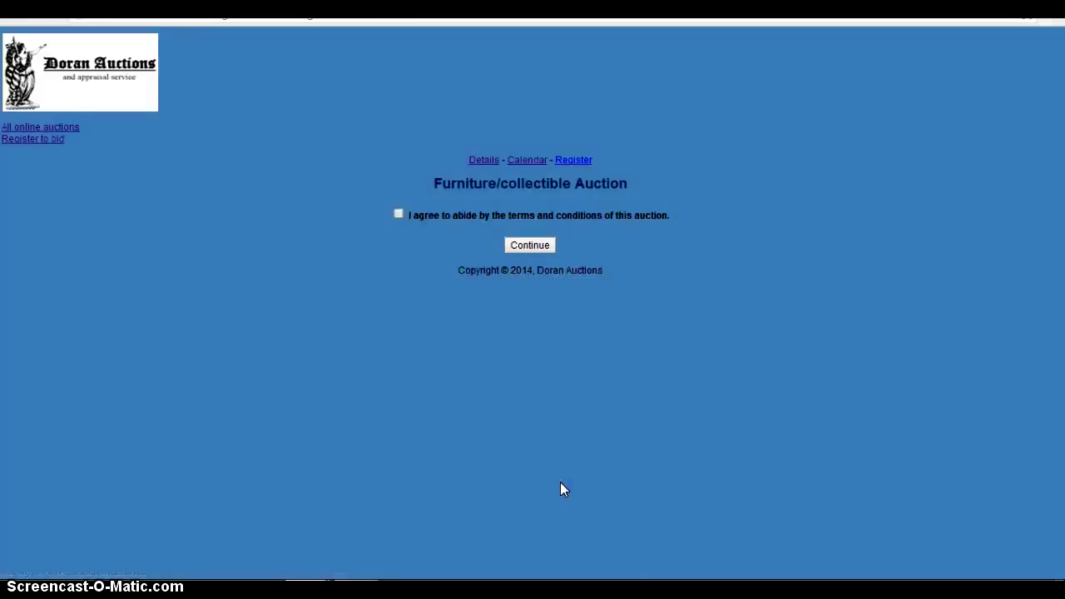
left_click(399, 215)
left_click(518, 247)
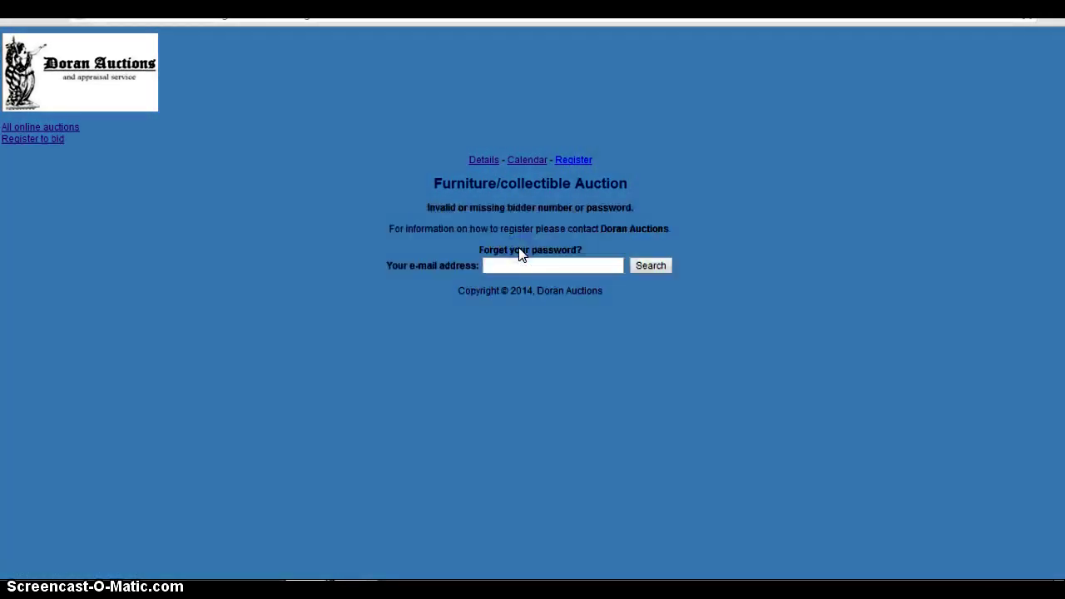
left_click(539, 93)
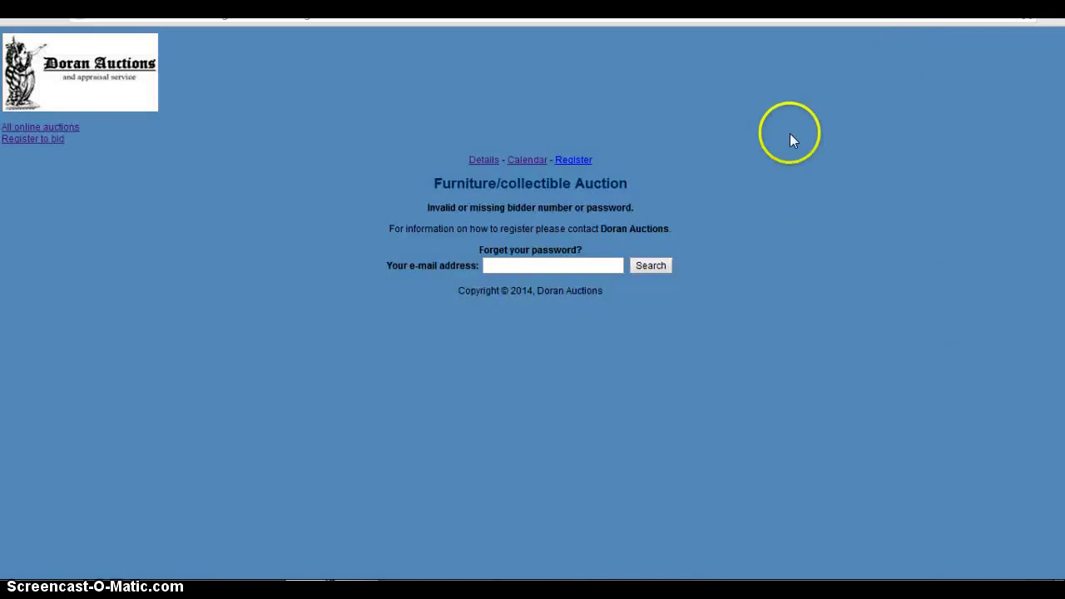
Step: Go back two pages to the auction details page and show it full screen
key("F11")
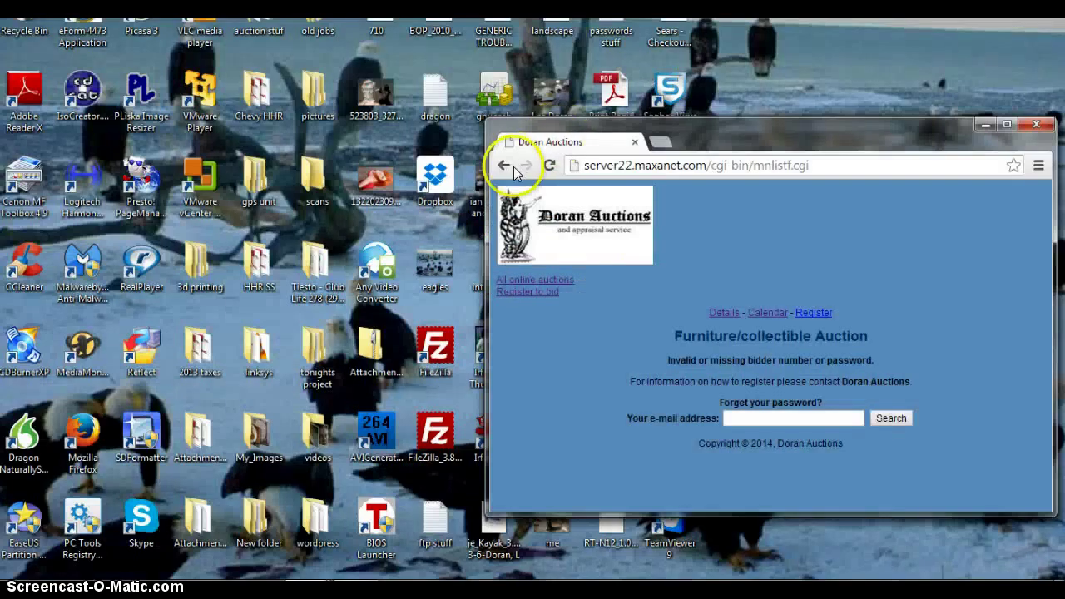
left_click(503, 165)
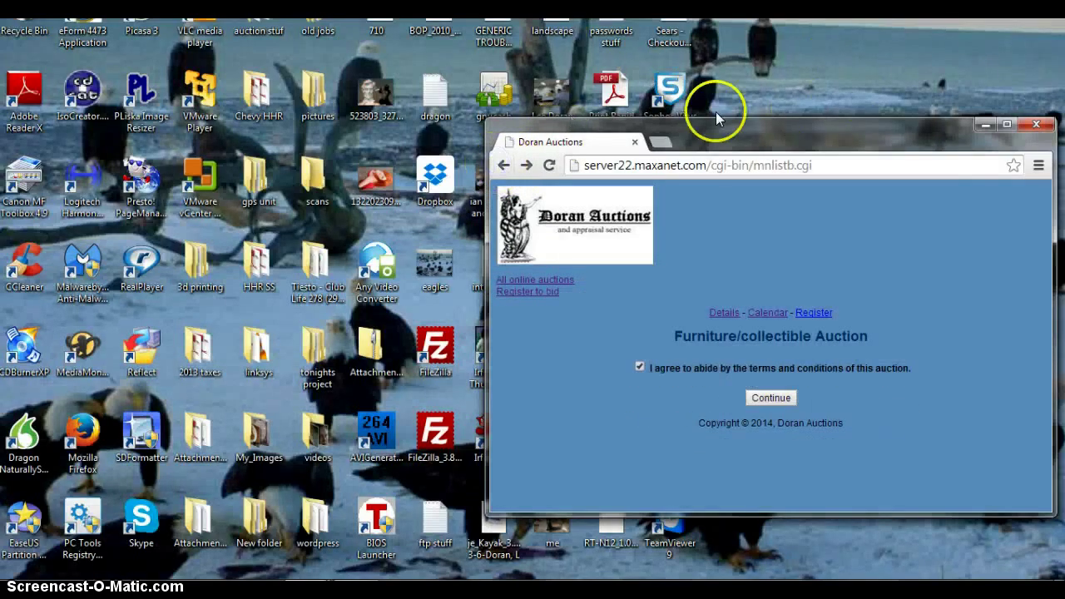
left_click(504, 165)
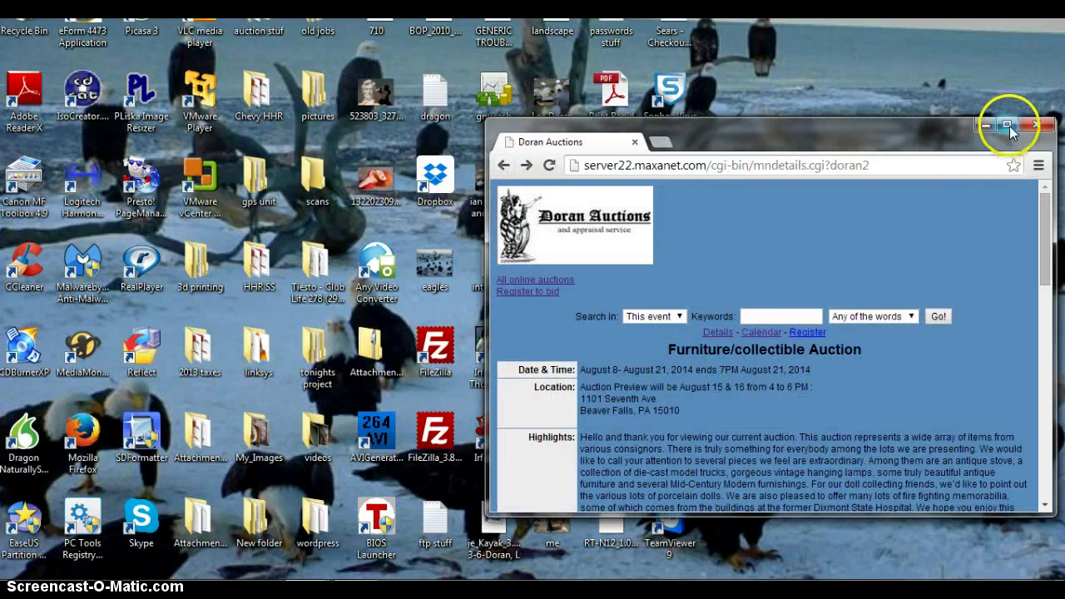
key("F11")
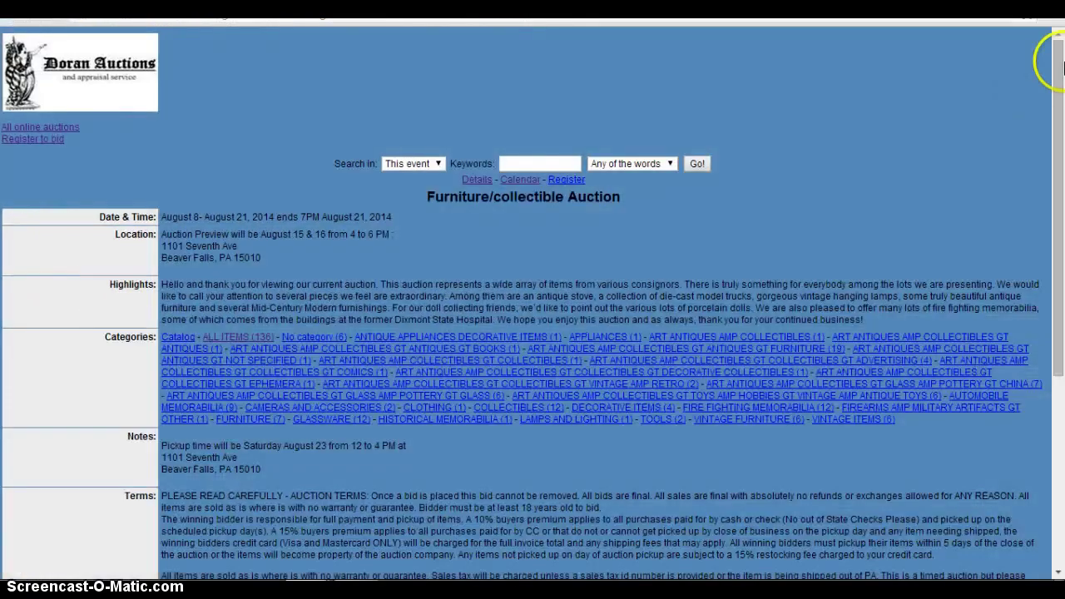
Step: Scroll through the terms and directions and highlight the auction house's contact phone number
left_click_drag(1052, 52, 1060, 238)
left_click(571, 143)
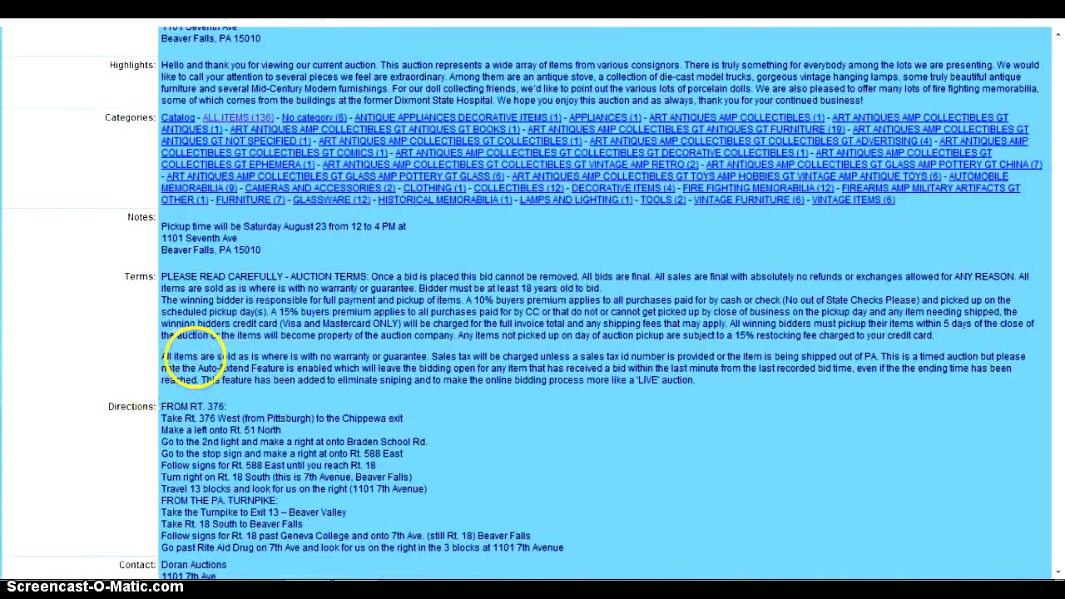
left_click_drag(1060, 310, 1045, 209)
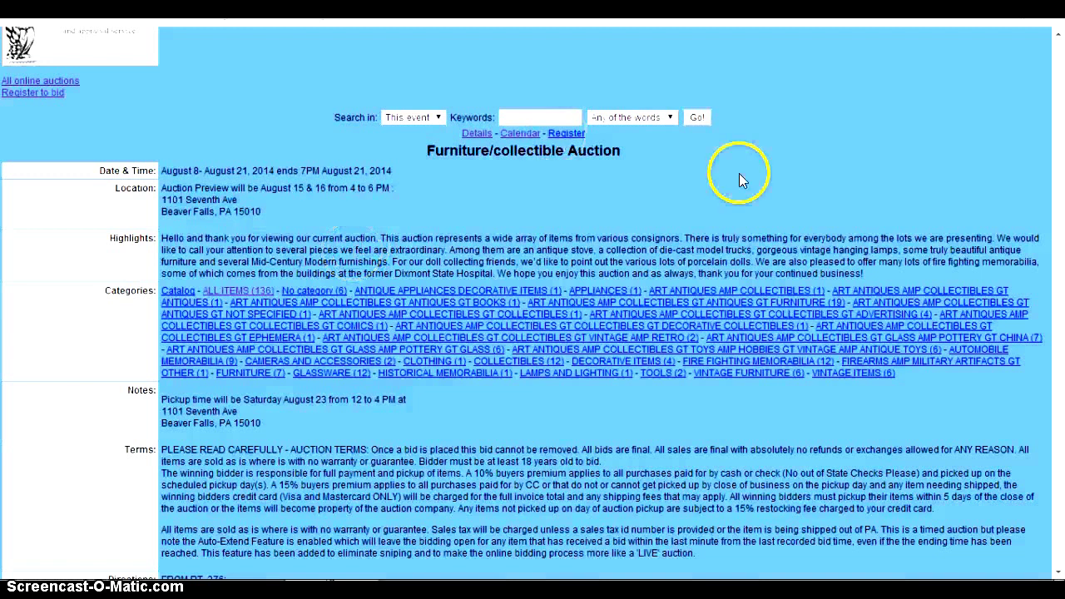
left_click_drag(1059, 190, 1058, 371)
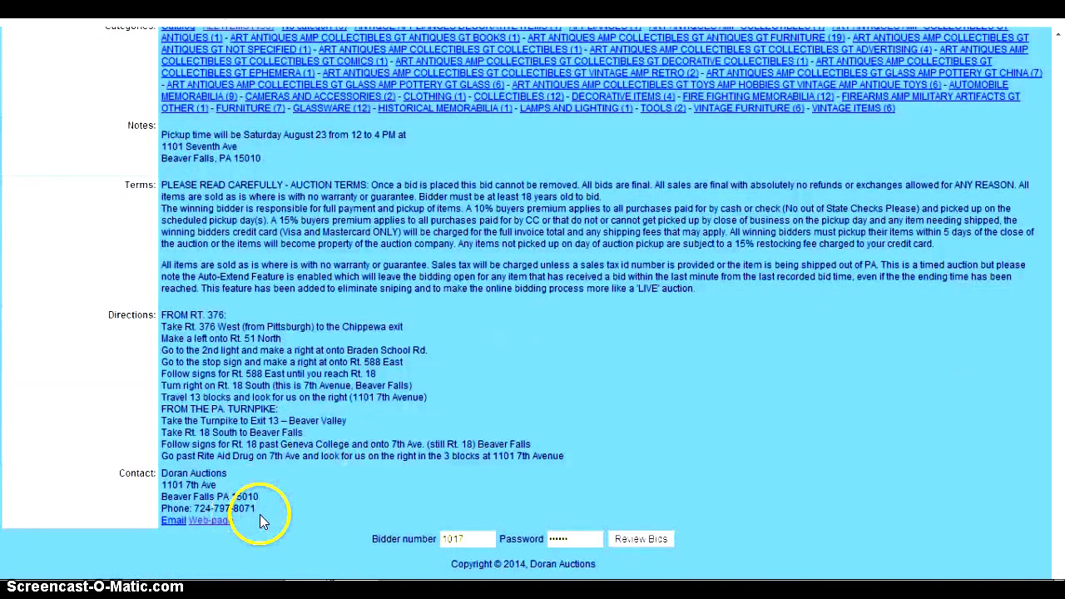
left_click_drag(258, 511, 186, 508)
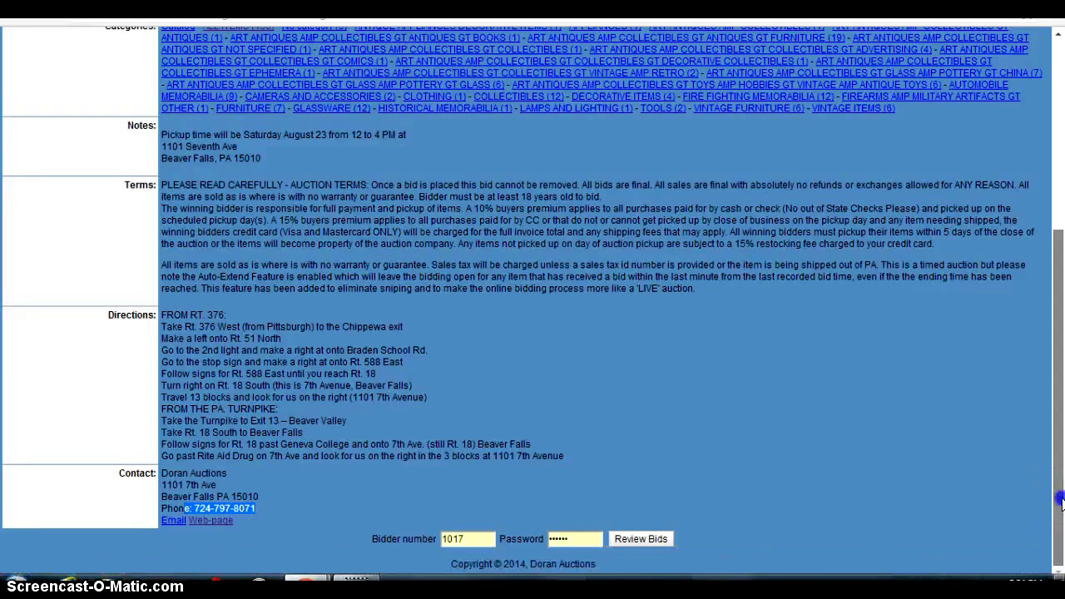
left_click_drag(1060, 500, 1050, 329)
Step: List all 136 items and page through to page 3, beginning at lot 101's porcelain doll
left_click(223, 334)
left_click(225, 307)
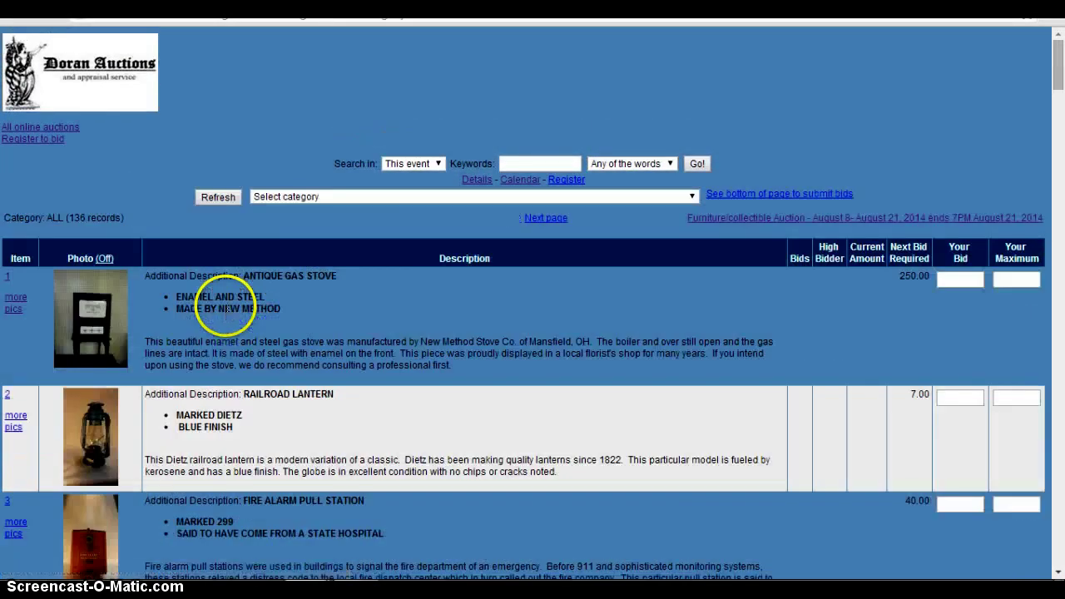
left_click_drag(1058, 66, 1052, 568)
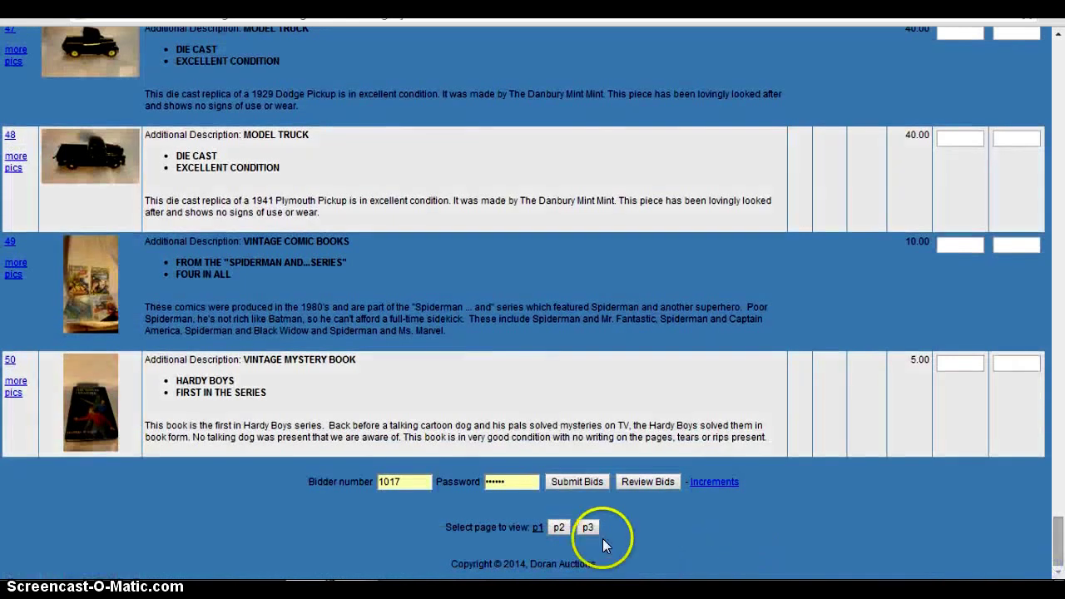
left_click(568, 527)
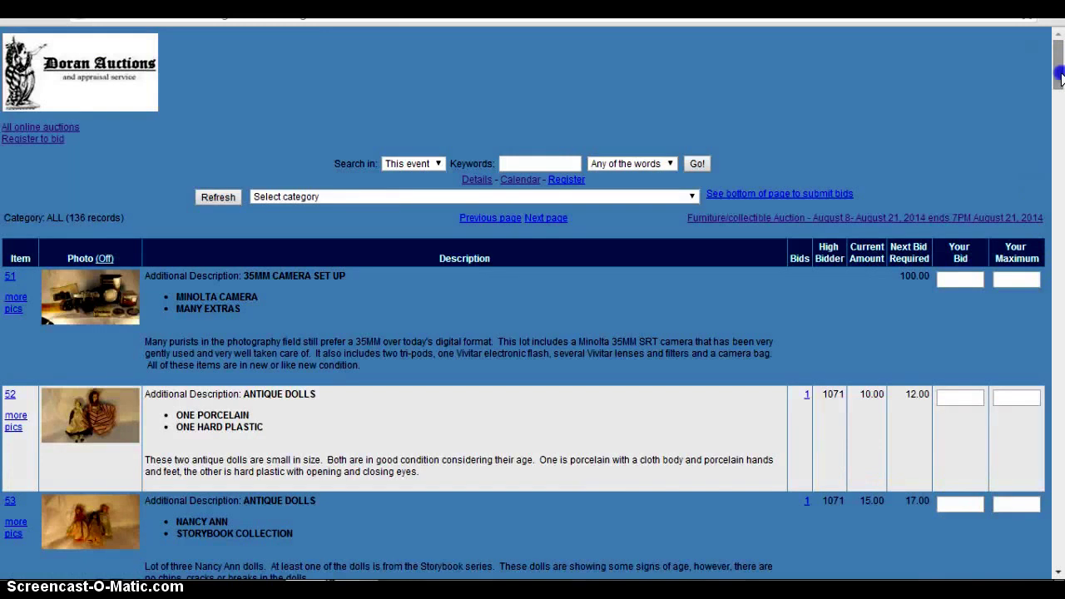
left_click_drag(1058, 73, 1030, 566)
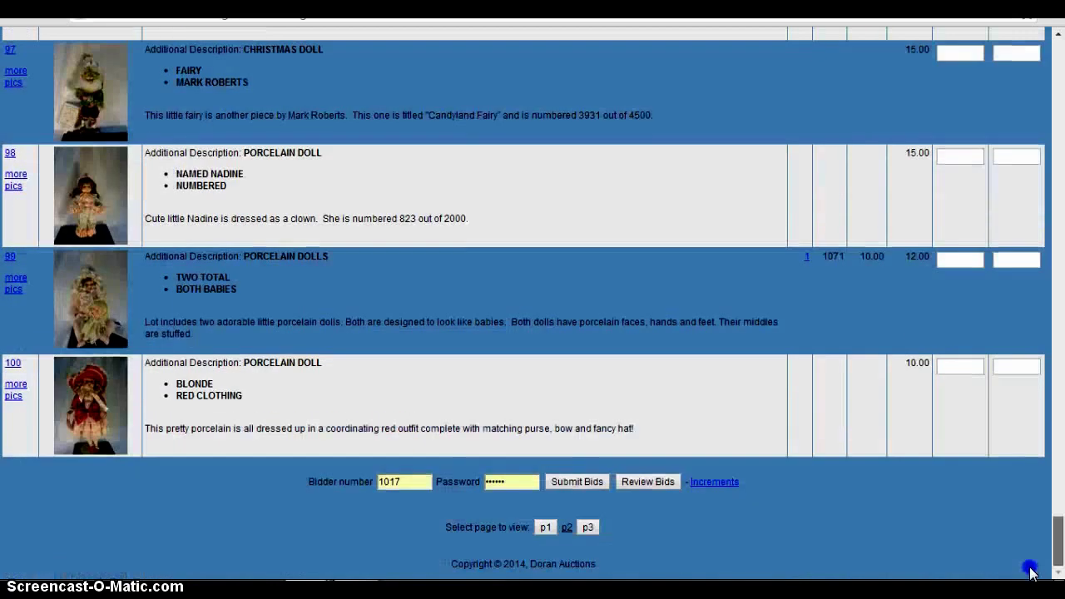
left_click(585, 526)
left_click_drag(1059, 84, 1059, 54)
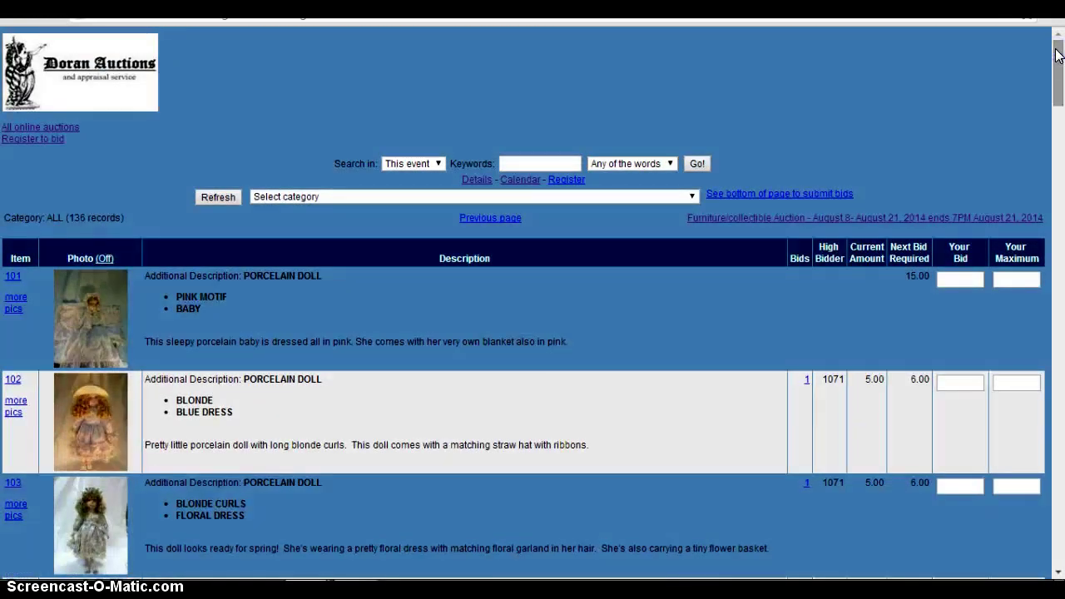